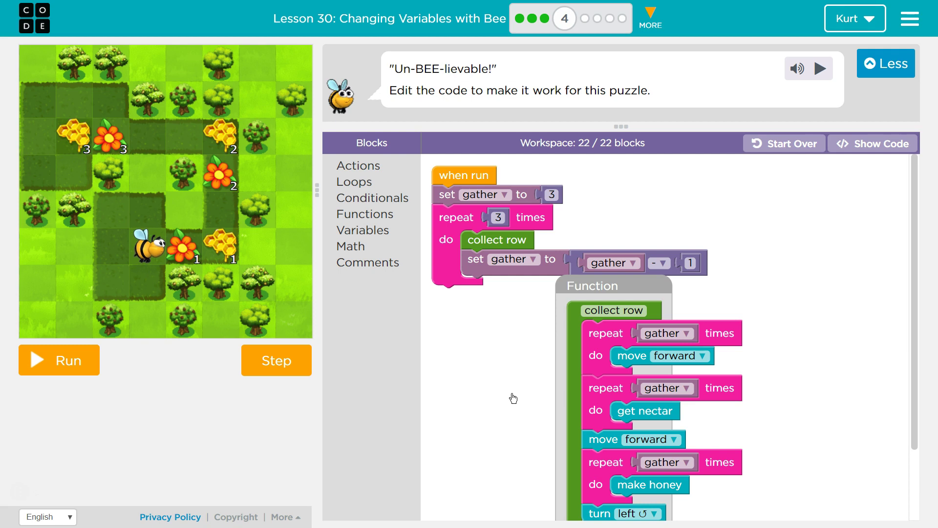
# Step: Move the collect row function definition to the workspace's right, away from the when run script
pyautogui.moveTo(584, 294)
pyautogui.mouseDown()
pyautogui.moveTo(731, 199)
pyautogui.moveTo(743, 178)
pyautogui.mouseUp()
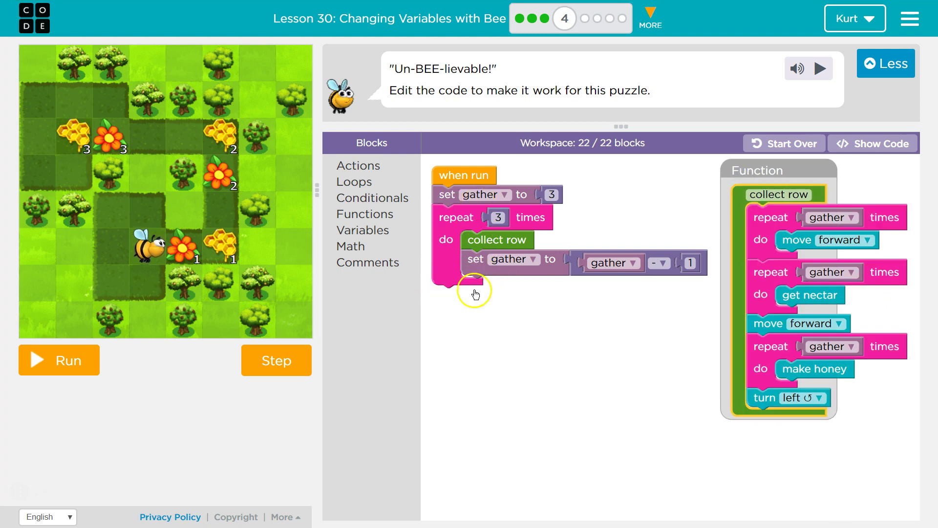
pyautogui.moveTo(479, 249); pyautogui.dragTo(609, 273)
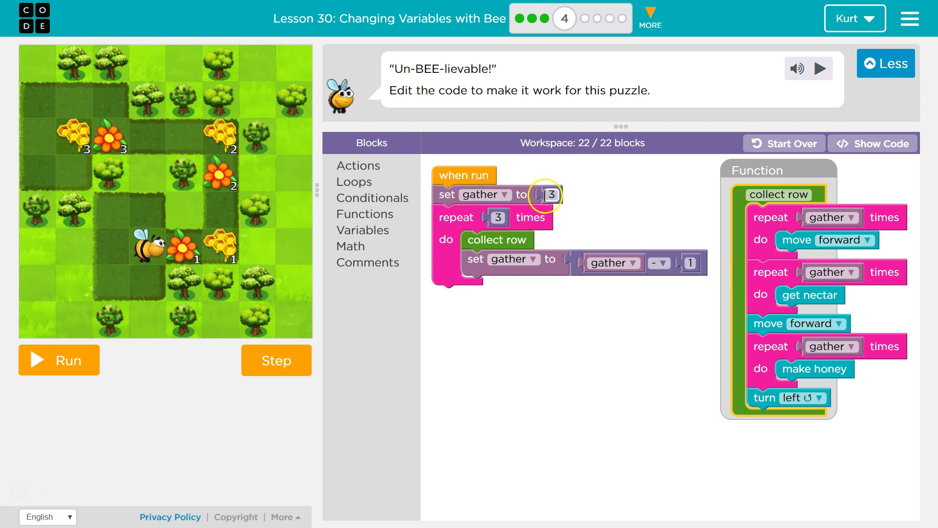
# Step: Set gather's starting value to 1 and change the update operator from '-' to '+'
pyautogui.click(551, 194)
pyautogui.write('1')
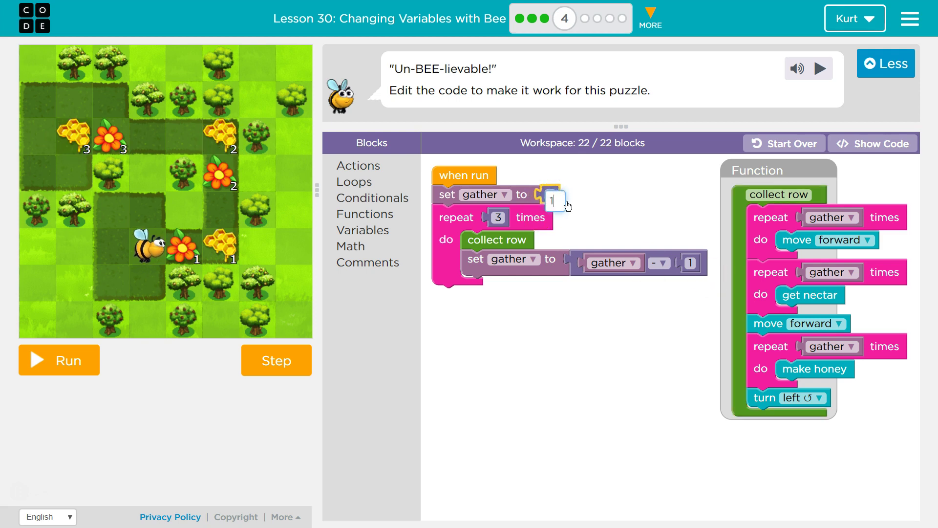
pyautogui.click(534, 333)
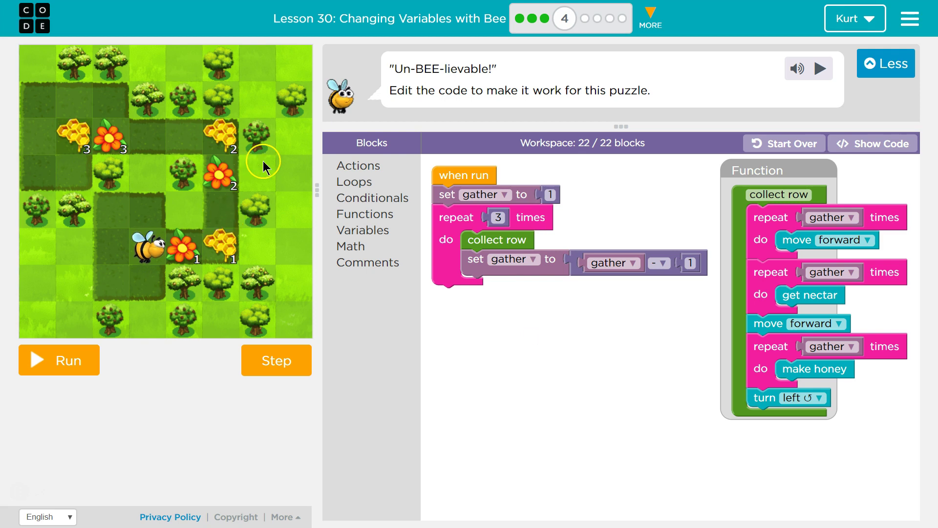
pyautogui.click(663, 263)
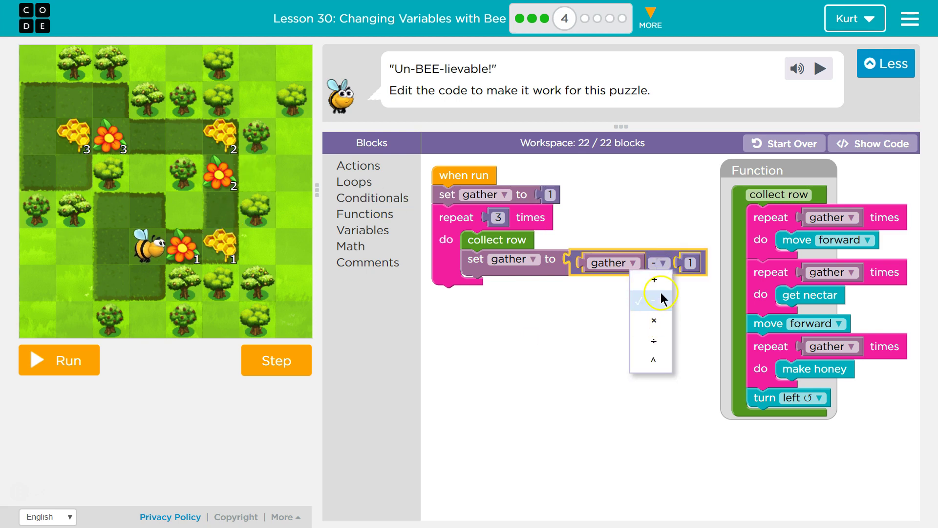
pyautogui.click(656, 280)
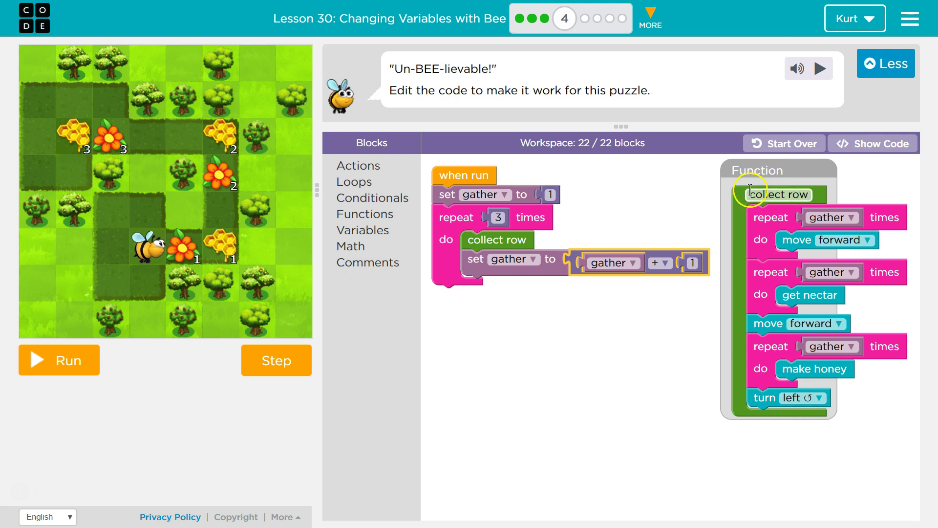
pyautogui.moveTo(740, 198); pyautogui.dragTo(724, 198)
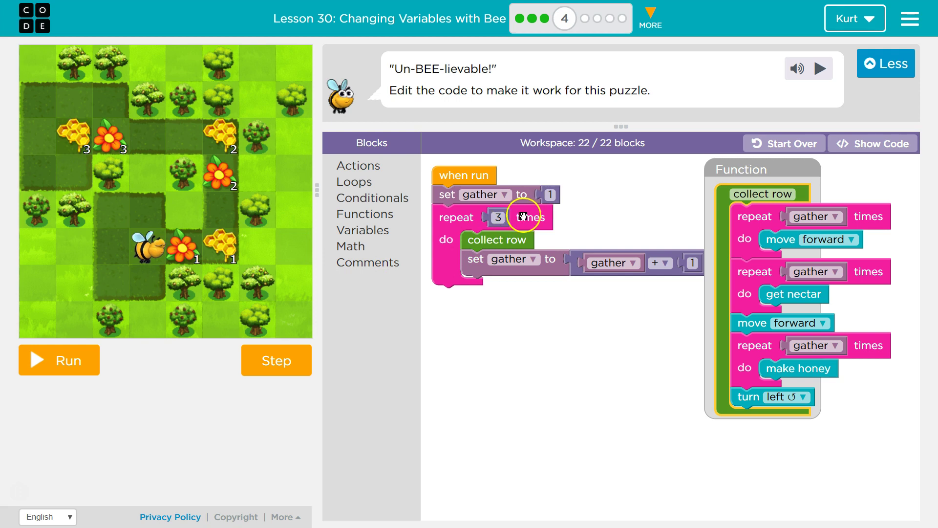
# Step: Step block by block as the bee collects nectar and honey, turns left and moves up
pyautogui.click(269, 360)
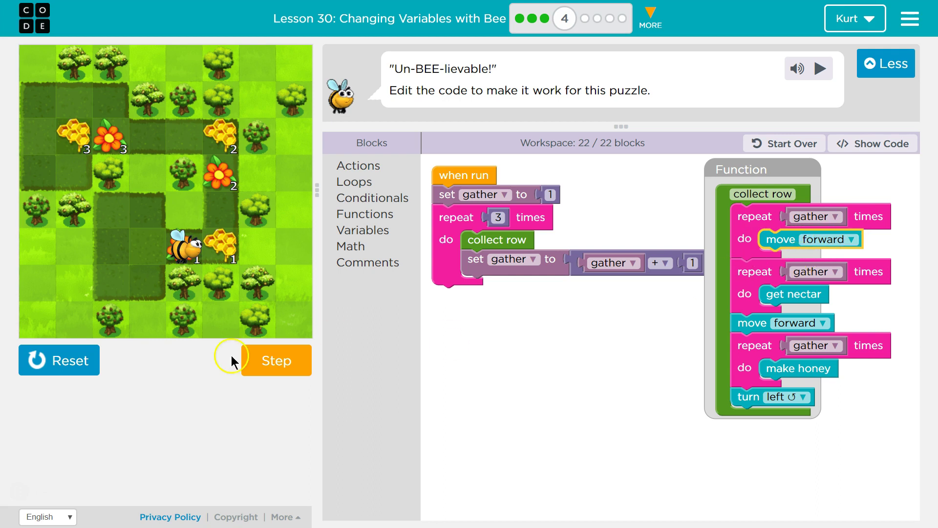
pyautogui.click(261, 359)
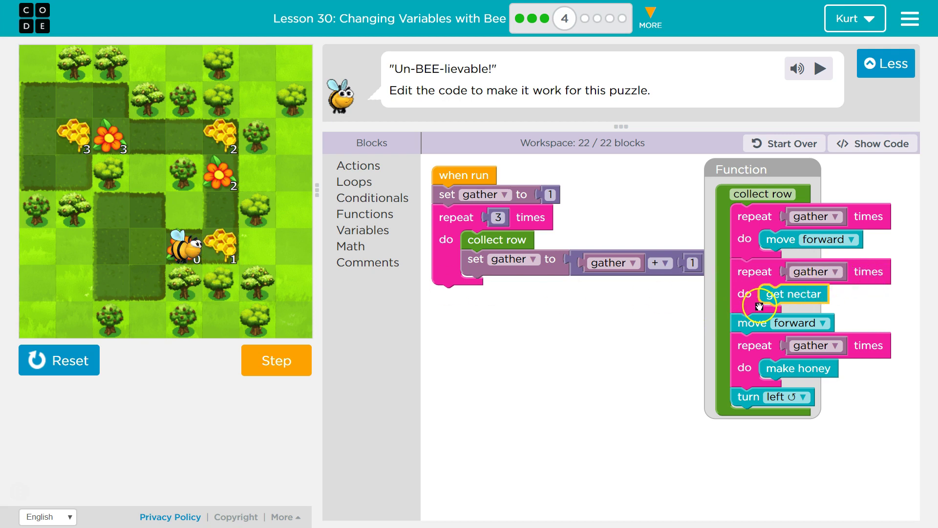
pyautogui.click(272, 370)
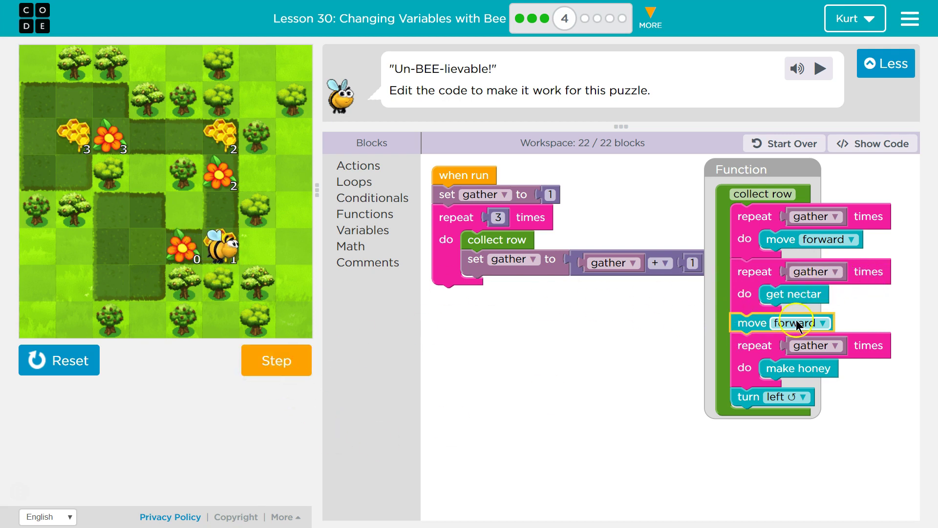
pyautogui.click(273, 369)
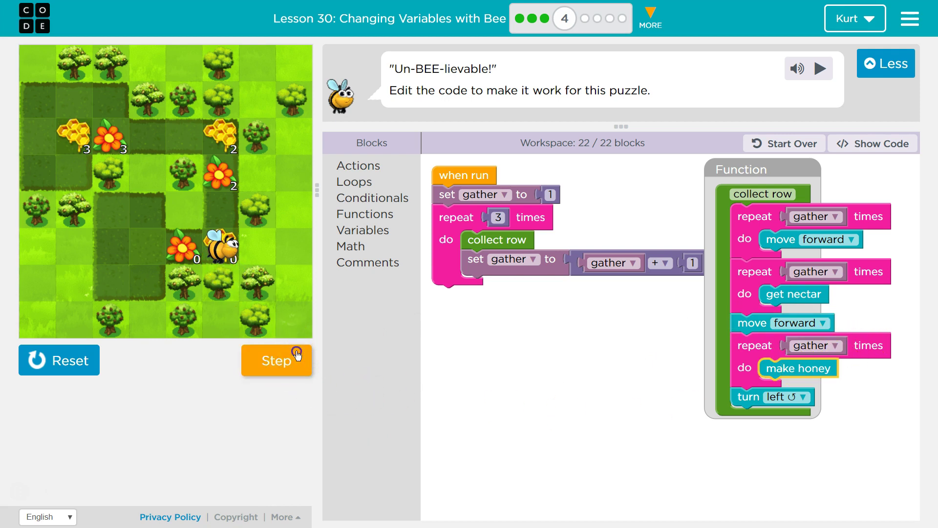
pyautogui.click(296, 355)
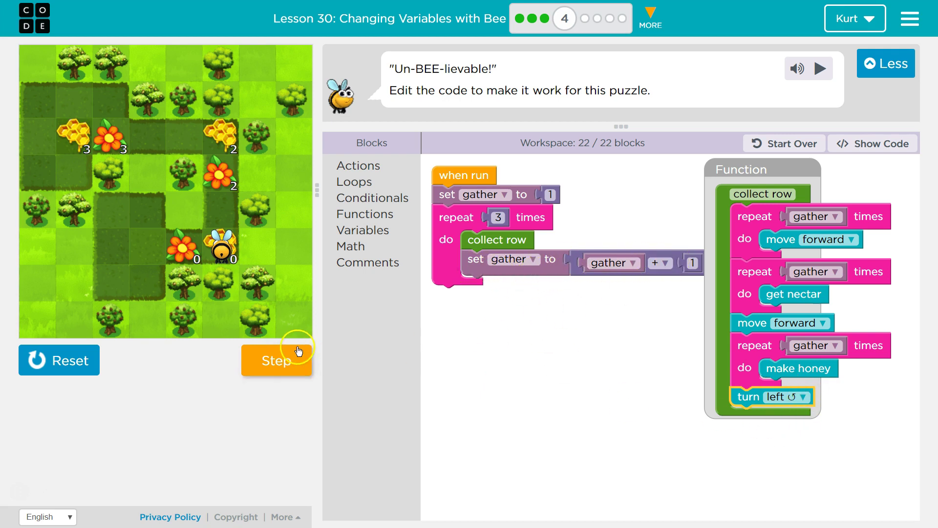
pyautogui.click(270, 366)
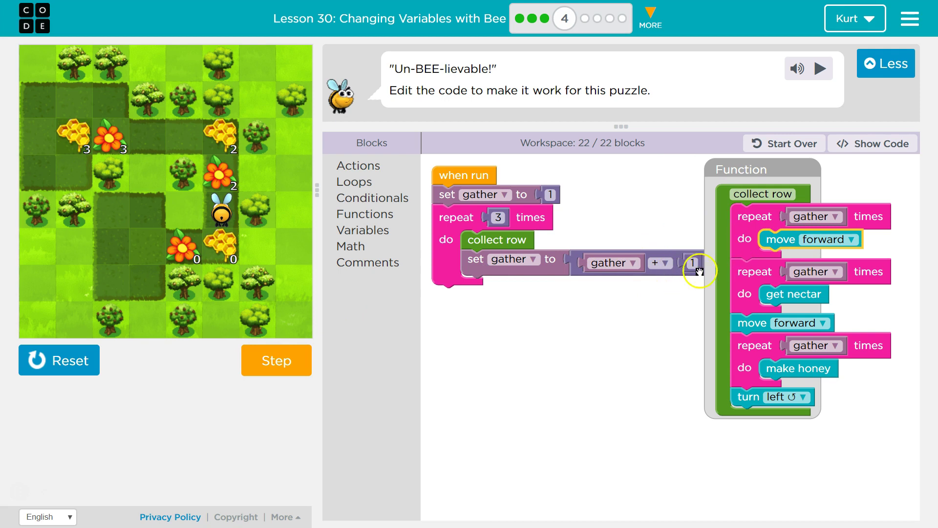
# Step: Step the bee onto the second row's flower, then reset and run the whole program
pyautogui.click(284, 365)
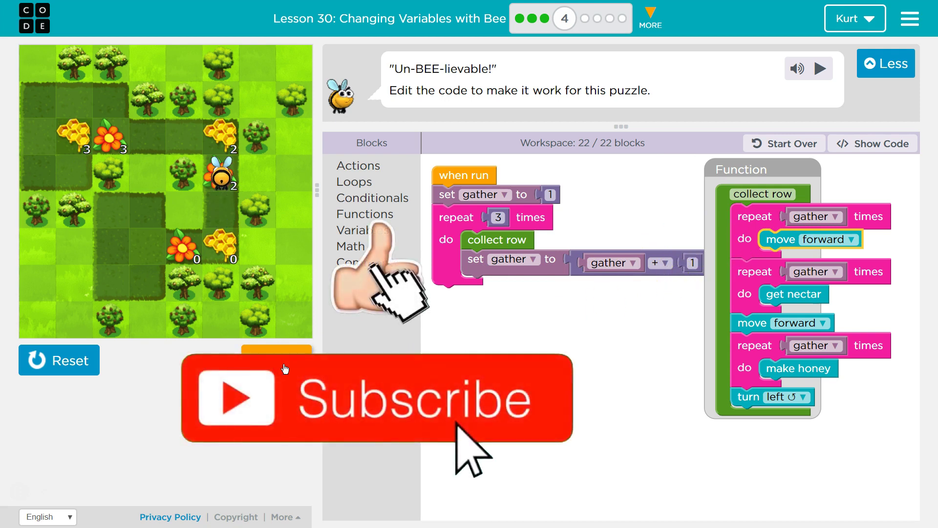
pyautogui.click(96, 375)
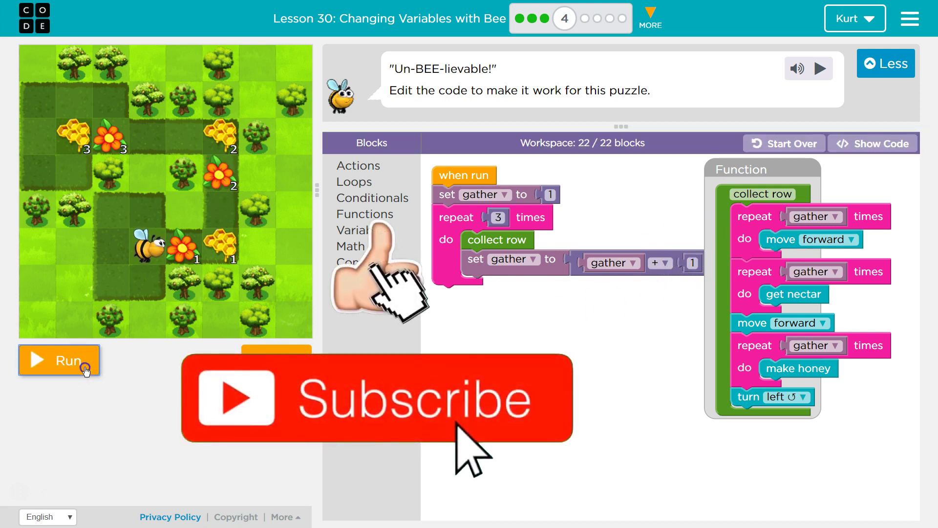
pyautogui.click(86, 372)
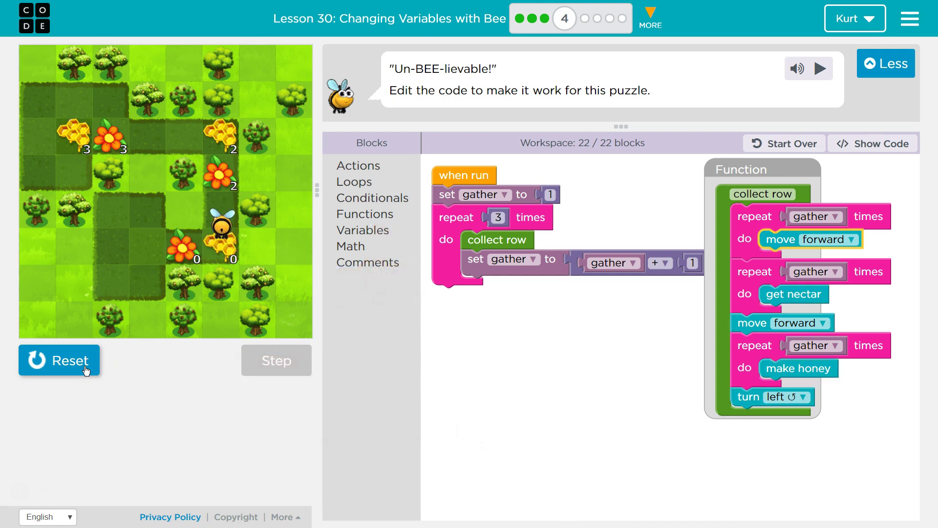